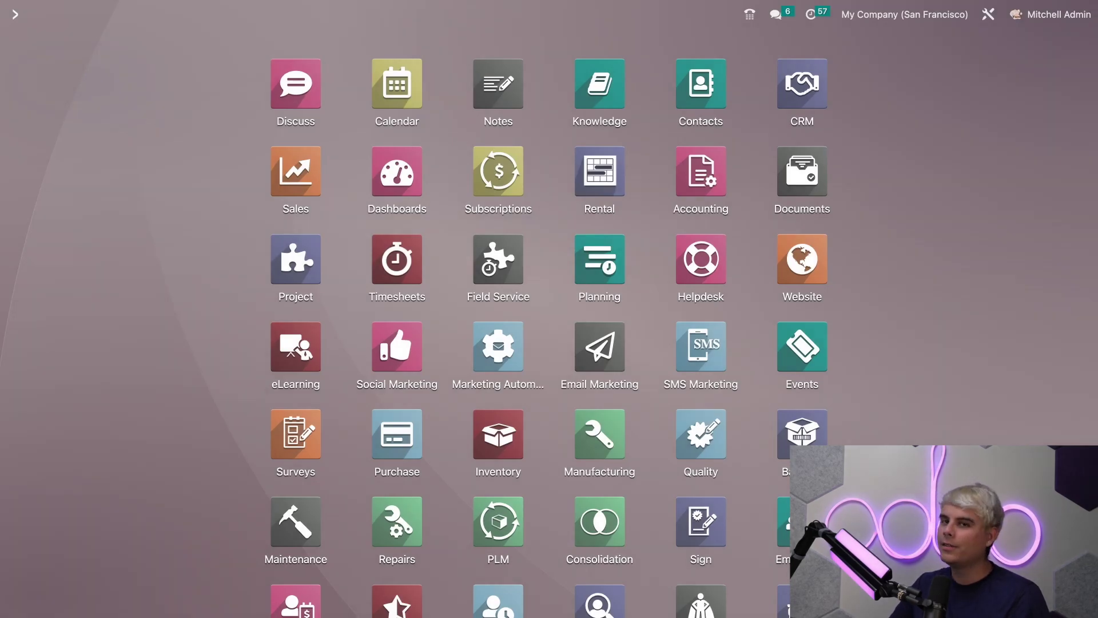
- Open Contacts and switch to list view showing name, phone, email and company columns
{"action": "left_click", "coordinate": [720, 92]}
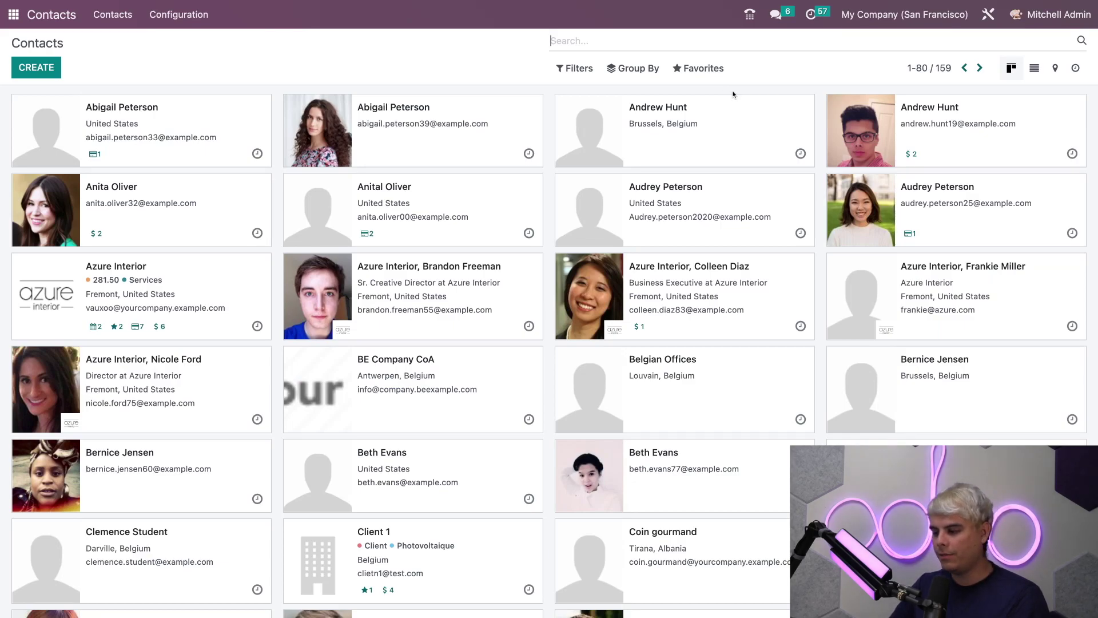
{"action": "left_click", "coordinate": [1034, 68]}
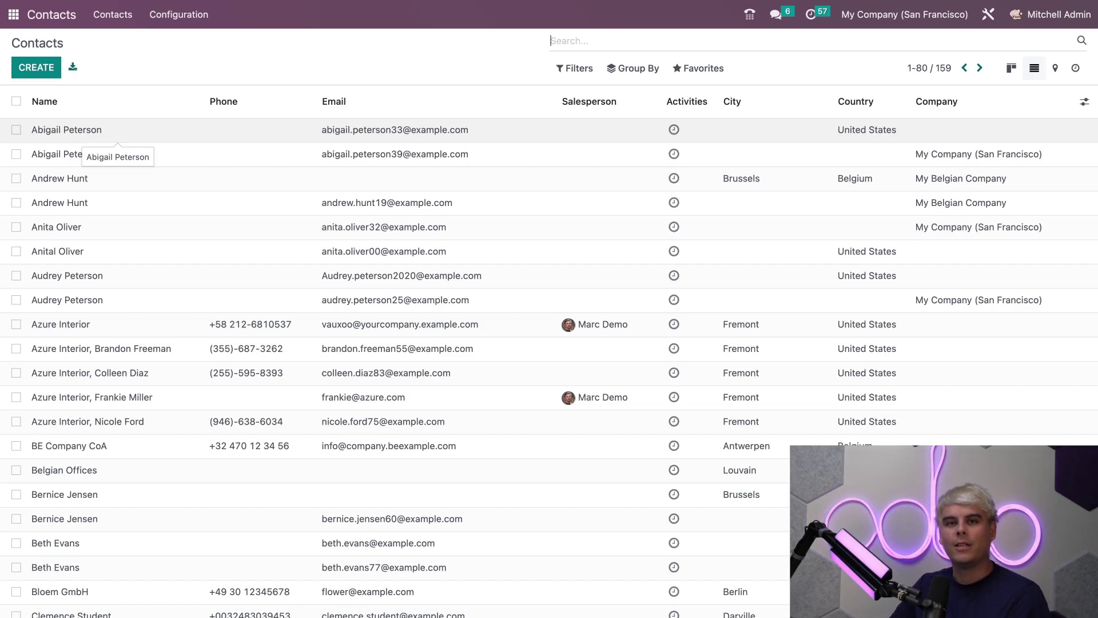
- Tick four contacts, including Azure Interior, and bring up the Action menu for them
{"action": "left_click", "coordinate": [16, 178]}
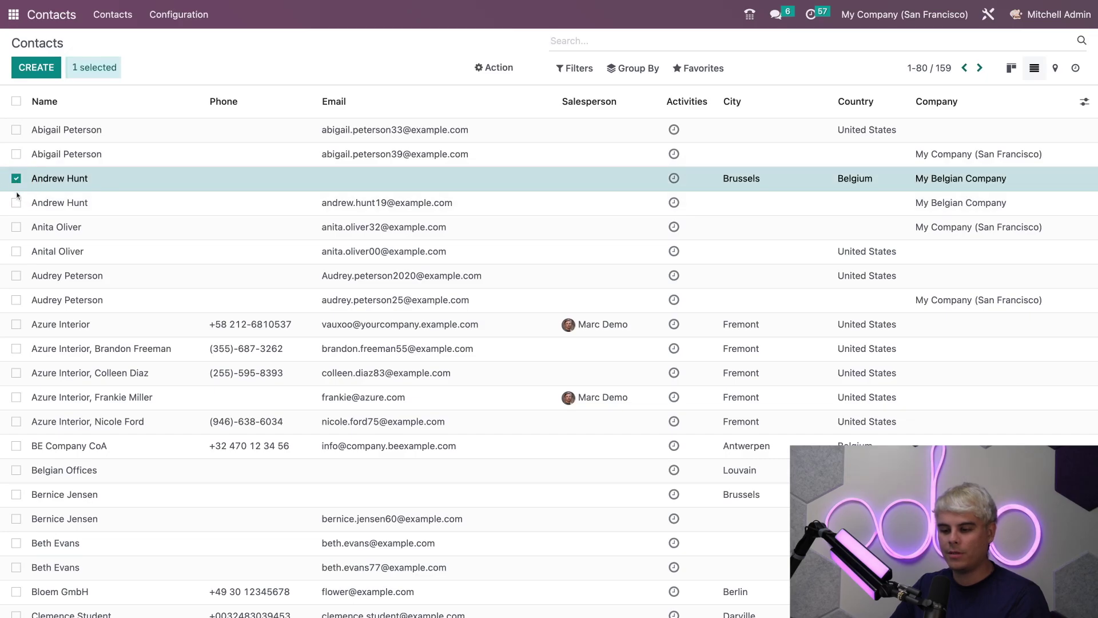
{"action": "left_click", "coordinate": [16, 203]}
{"action": "left_click", "coordinate": [16, 277]}
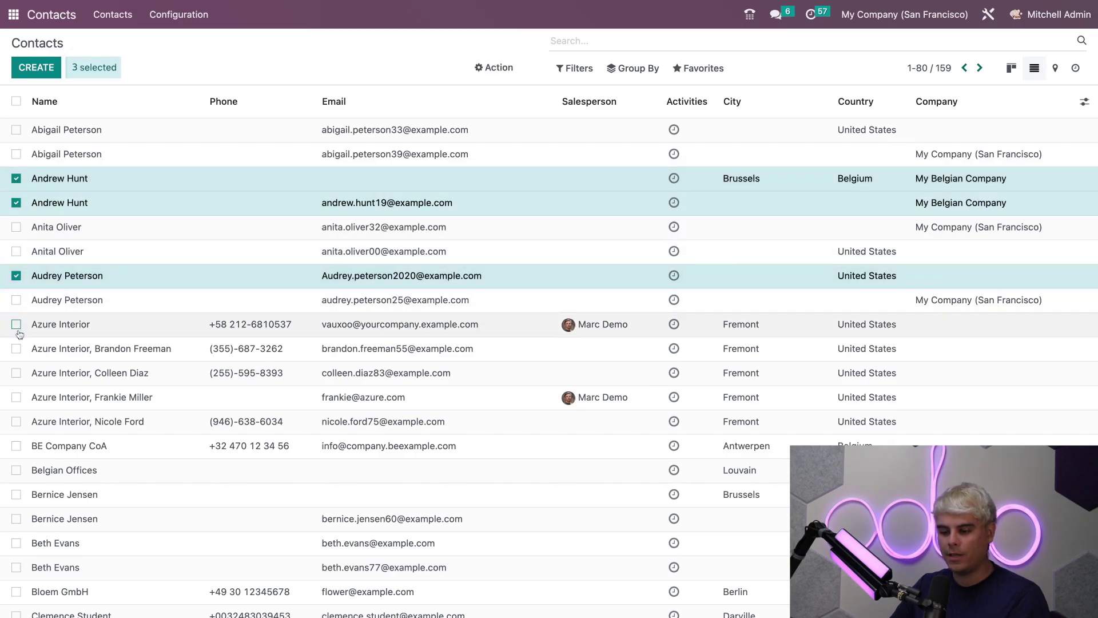
{"action": "left_click", "coordinate": [16, 325]}
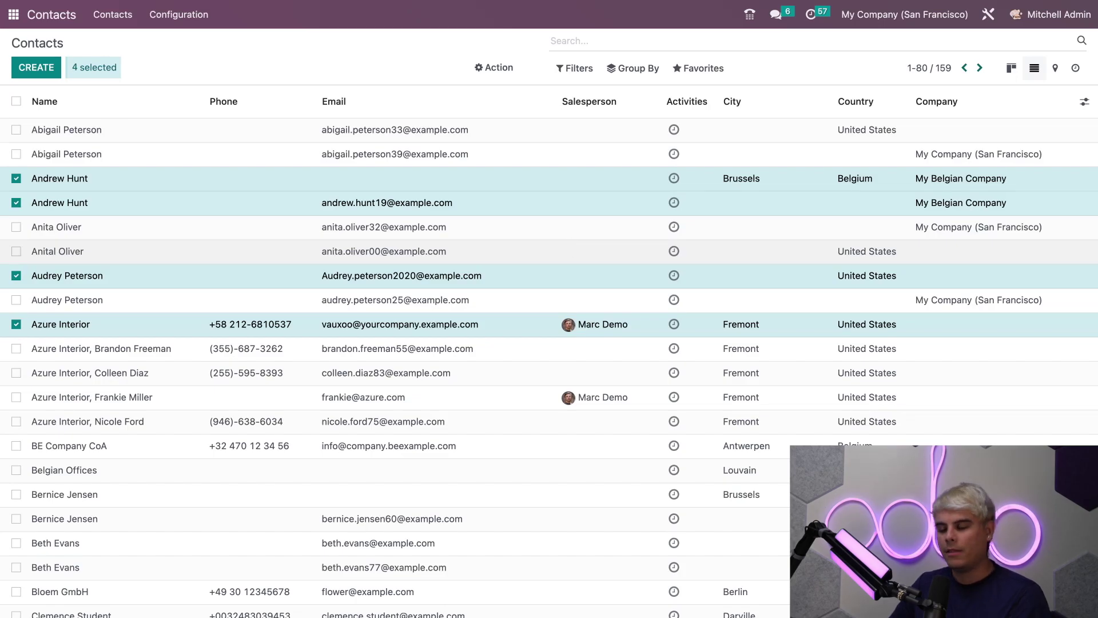
{"action": "left_click", "coordinate": [496, 73]}
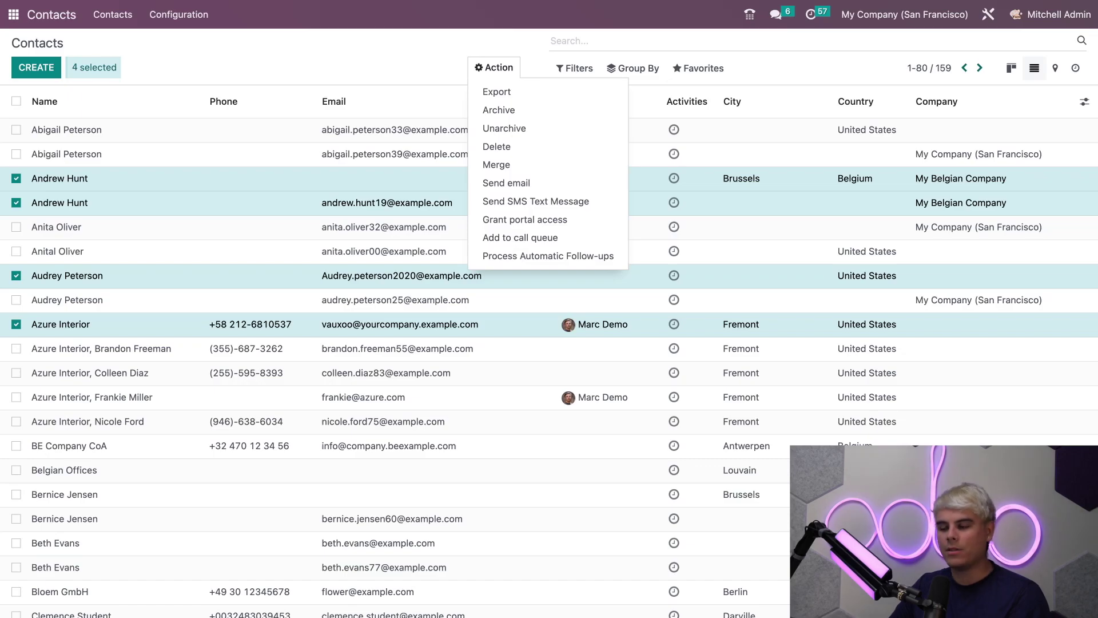
- Start an Export of the four contacts as CSV with import-compatible export enabled
{"action": "left_click", "coordinate": [497, 93]}
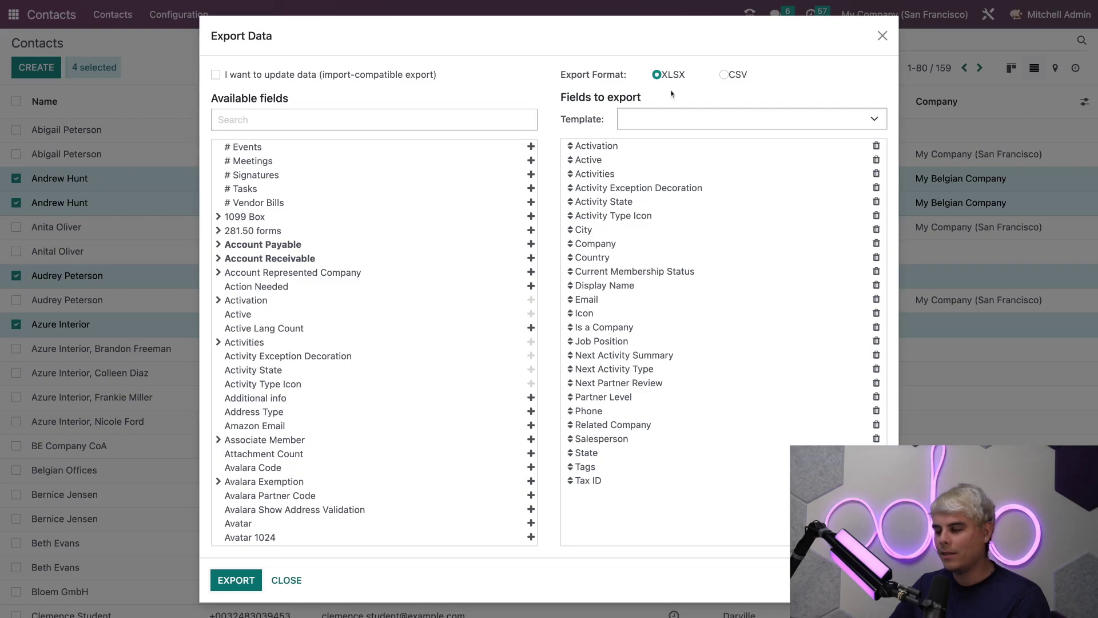
{"action": "left_click", "coordinate": [724, 75]}
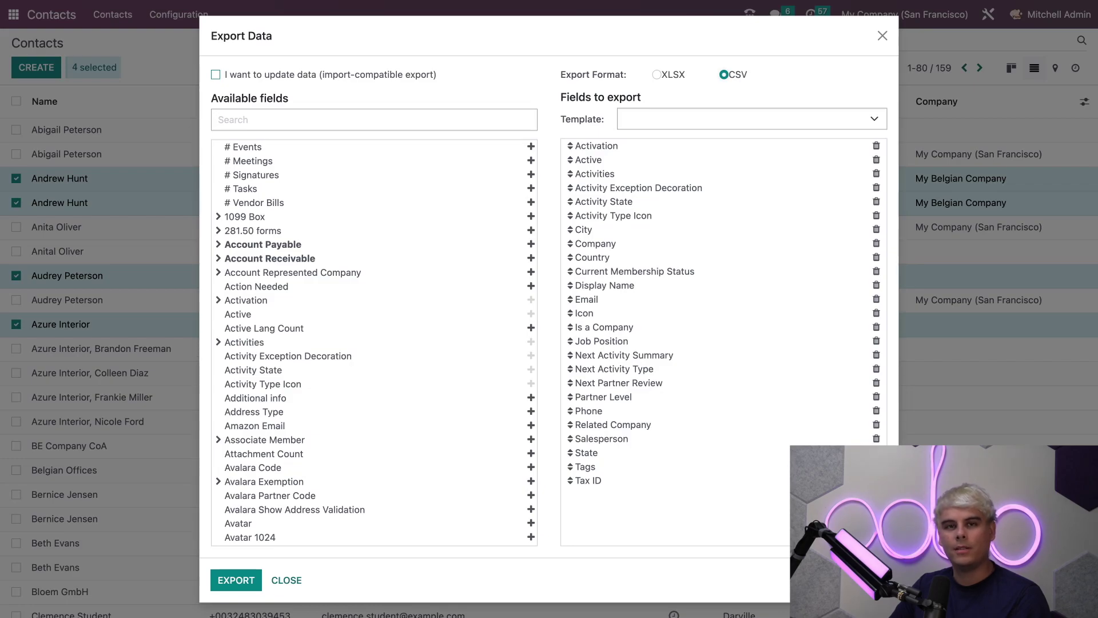
{"action": "left_click", "coordinate": [369, 77]}
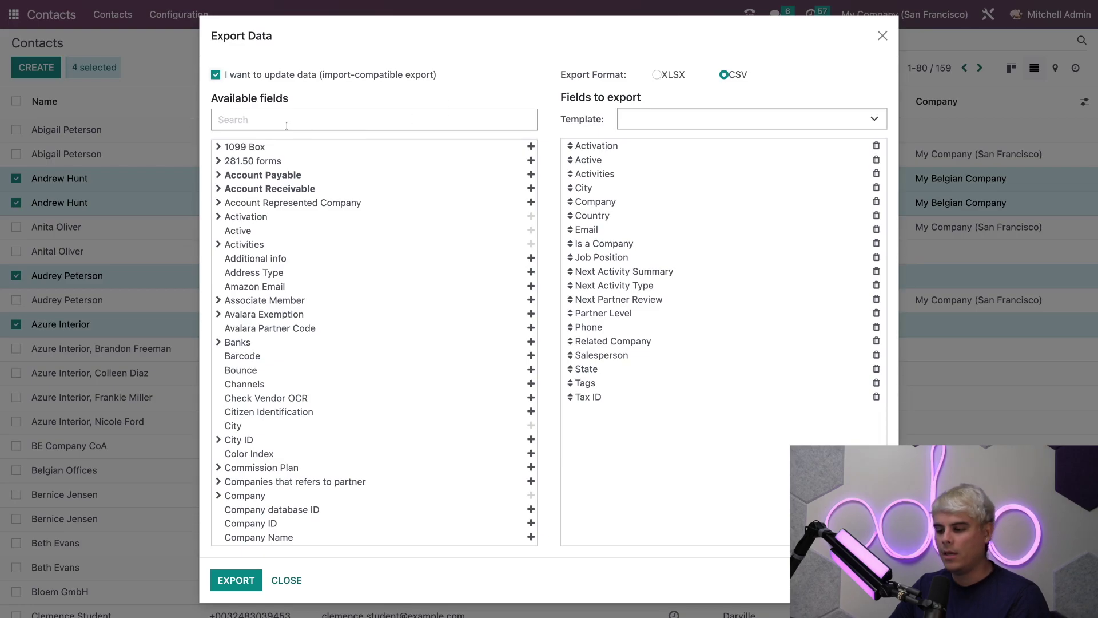
- Add Street Name to the fields to export, making 20 fields in total
{"action": "left_click", "coordinate": [248, 190]}
{"action": "left_click", "coordinate": [285, 178]}
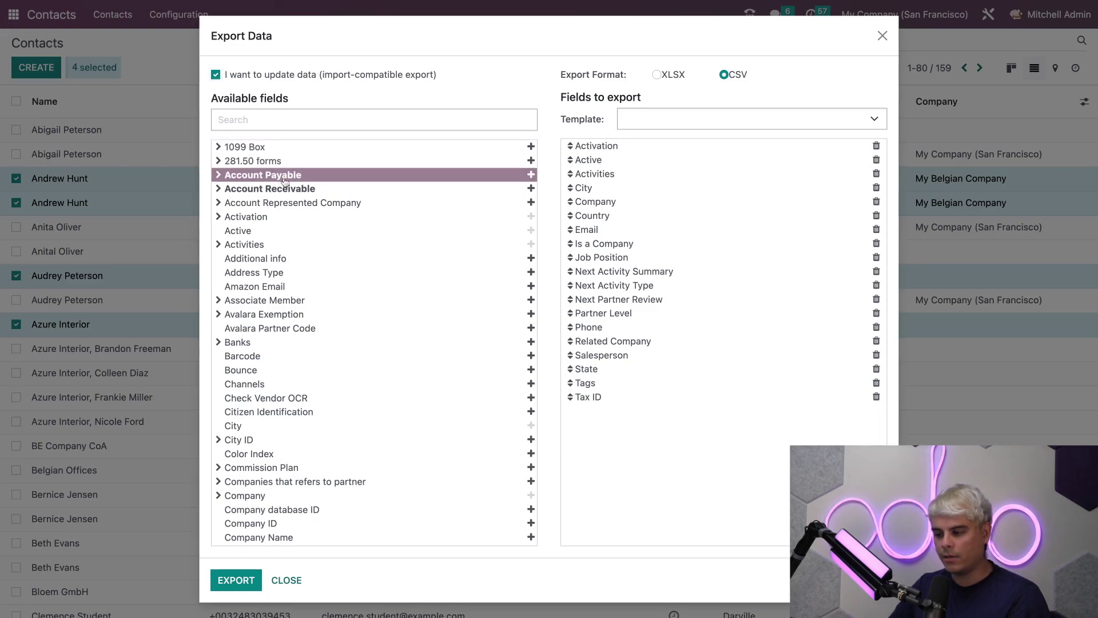
{"action": "scroll", "coordinate": [285, 182], "scroll_direction": "down", "scroll_amount": 4}
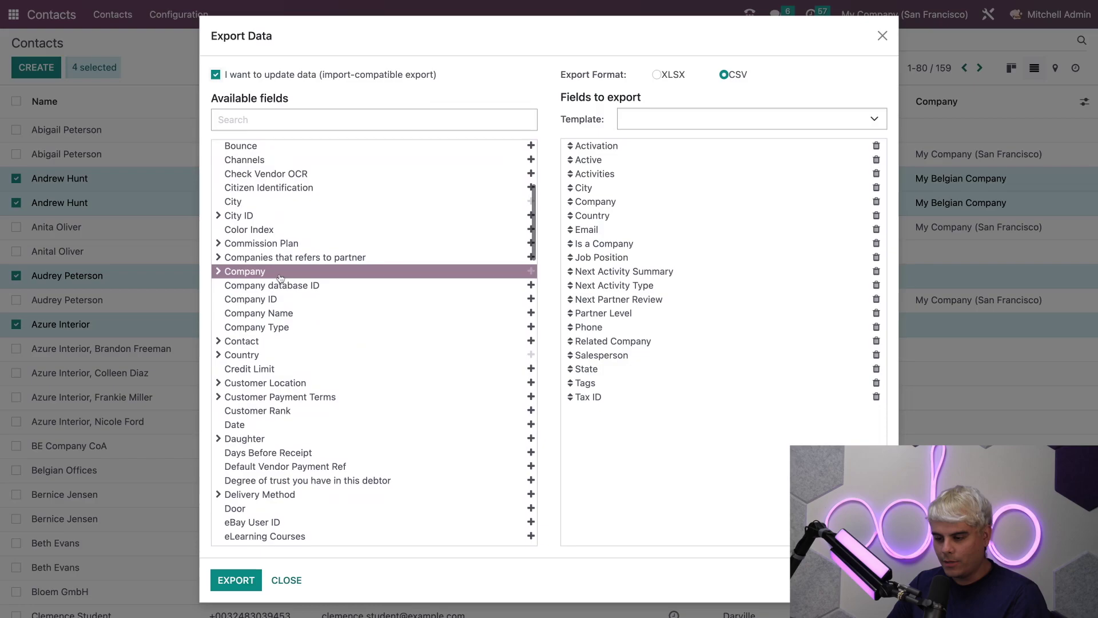
{"action": "scroll", "coordinate": [280, 277], "scroll_direction": "down", "scroll_amount": 1}
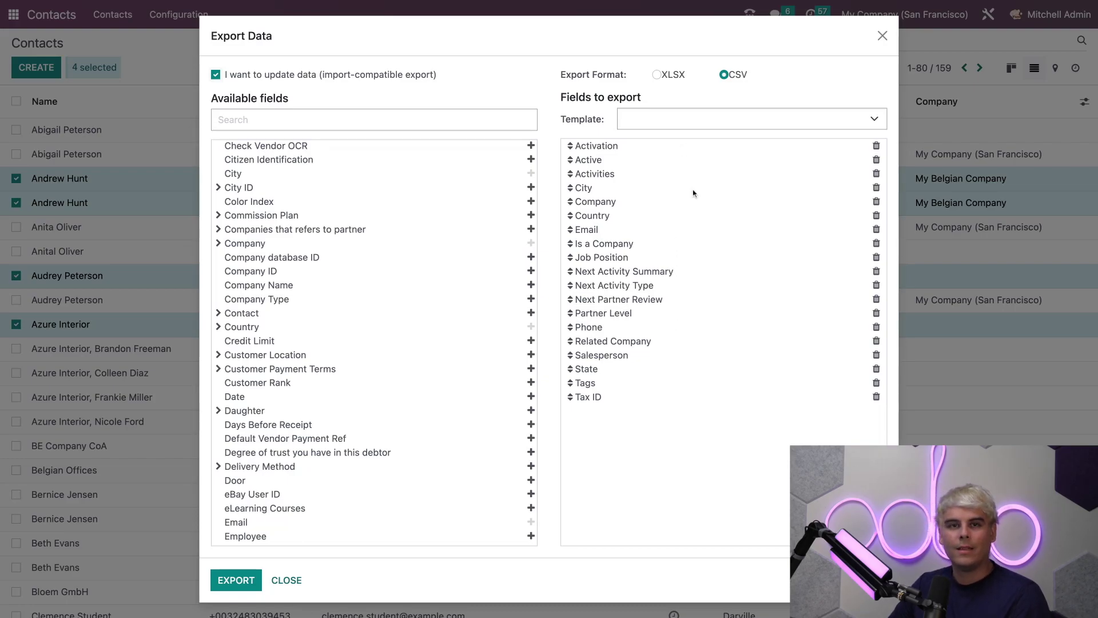
{"action": "scroll", "coordinate": [451, 201], "scroll_direction": "down", "scroll_amount": 10}
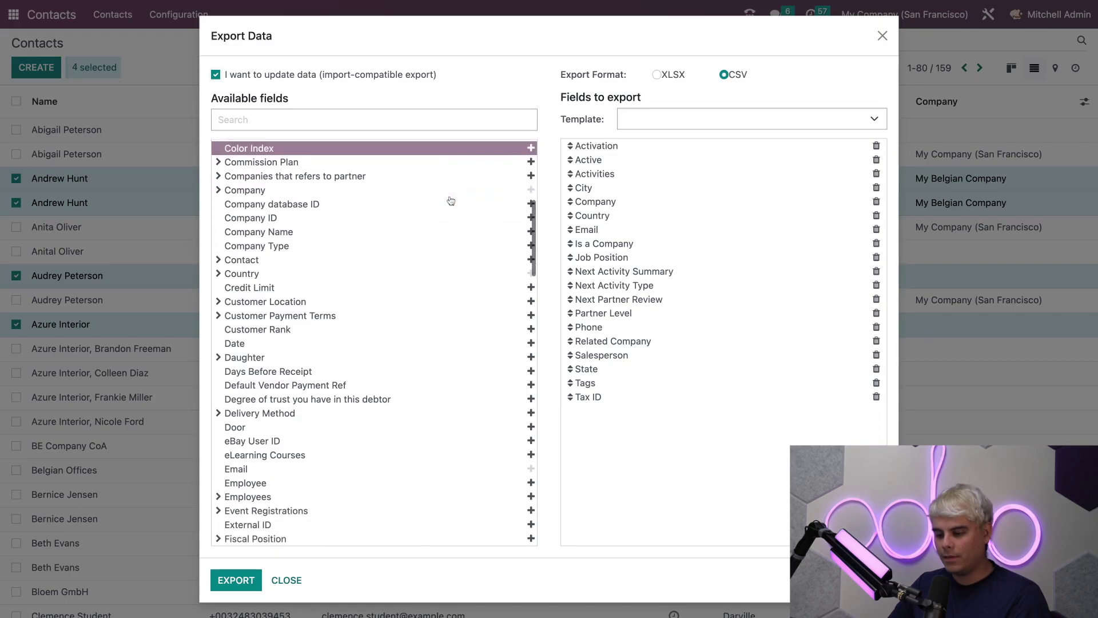
{"action": "scroll", "coordinate": [451, 200], "scroll_direction": "down", "scroll_amount": 10}
{"action": "scroll", "coordinate": [452, 200], "scroll_direction": "up", "scroll_amount": 3}
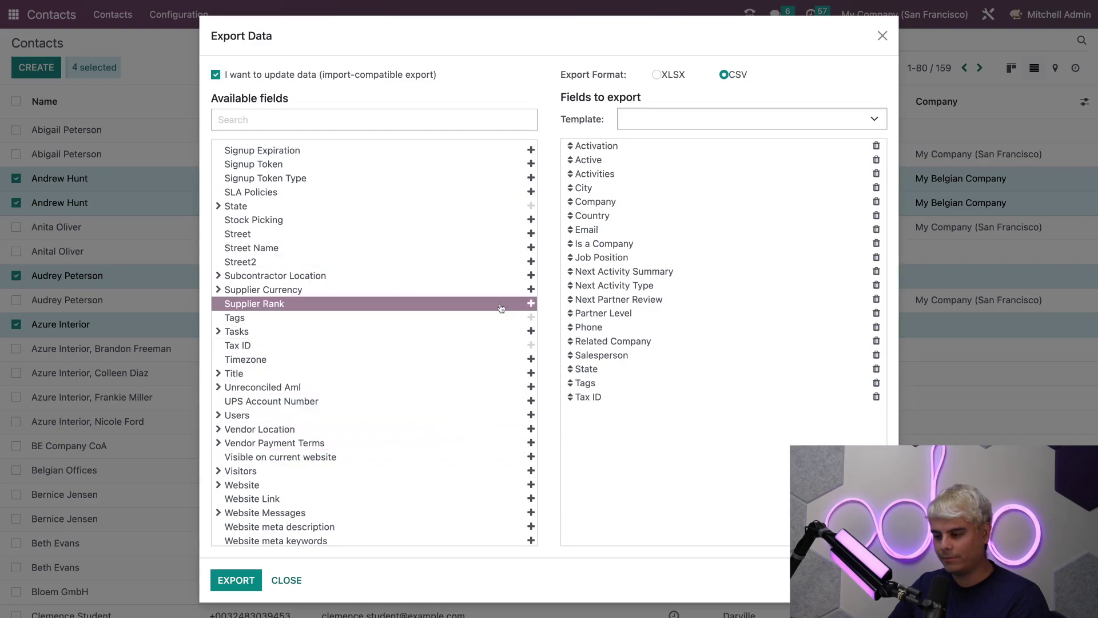
{"action": "left_click", "coordinate": [531, 248]}
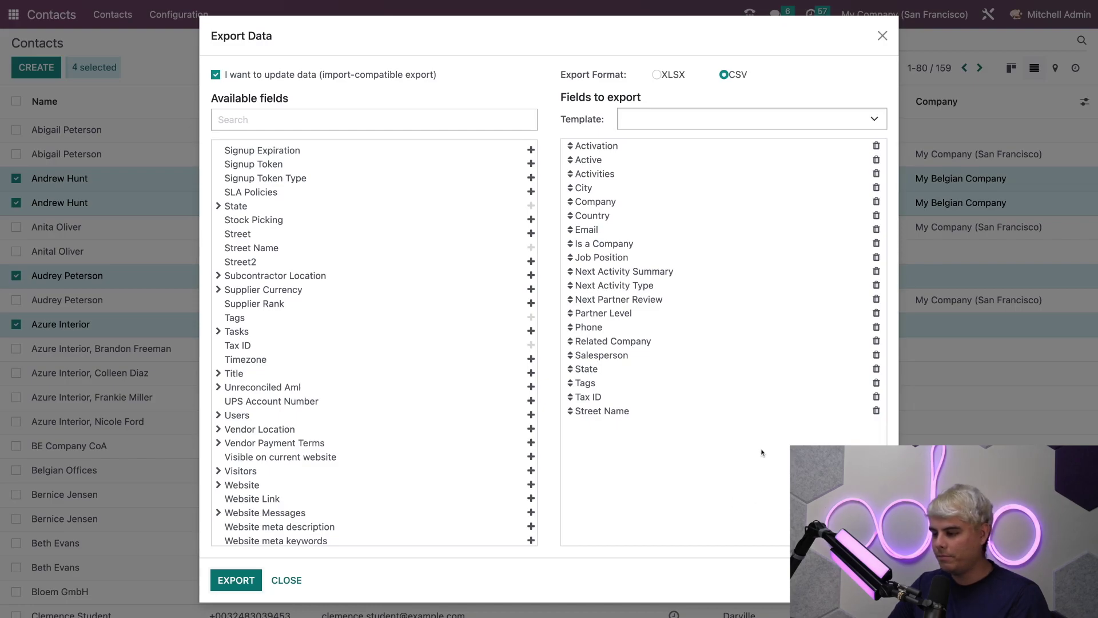
- Close the Export Data dialog without exporting and open the Favorites dropdown
{"action": "left_click", "coordinate": [288, 581]}
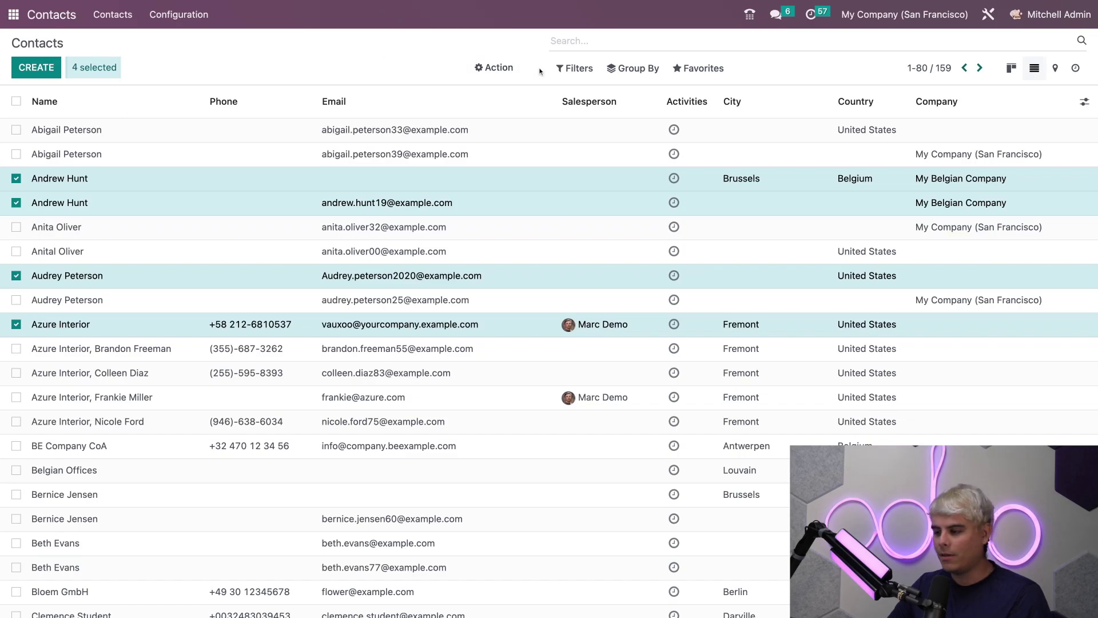
{"action": "left_click", "coordinate": [687, 69]}
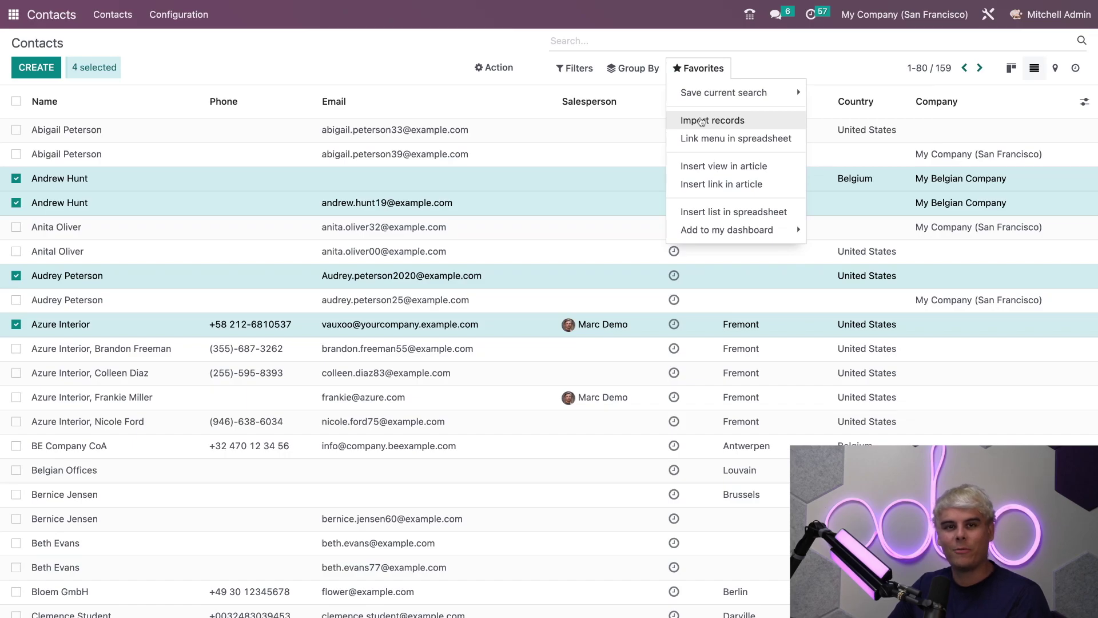
- Choose Import records to reach the Contacts 'Import a File' page
{"action": "left_click", "coordinate": [701, 120]}
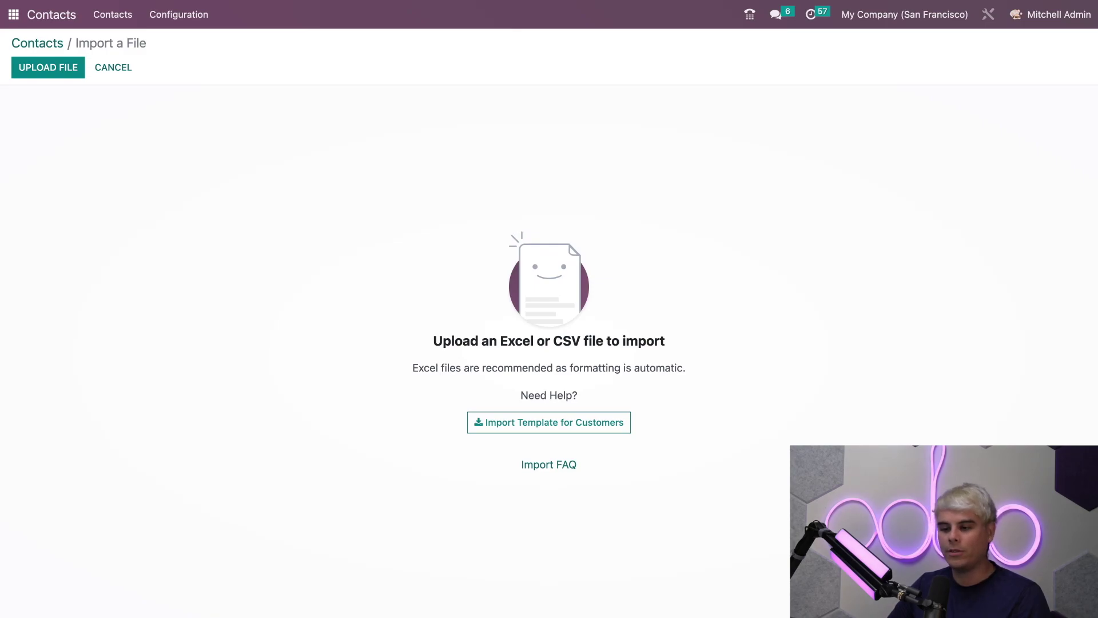
- Upload Test-Document.xlsx into the contacts importer
{"action": "left_click", "coordinate": [51, 69]}
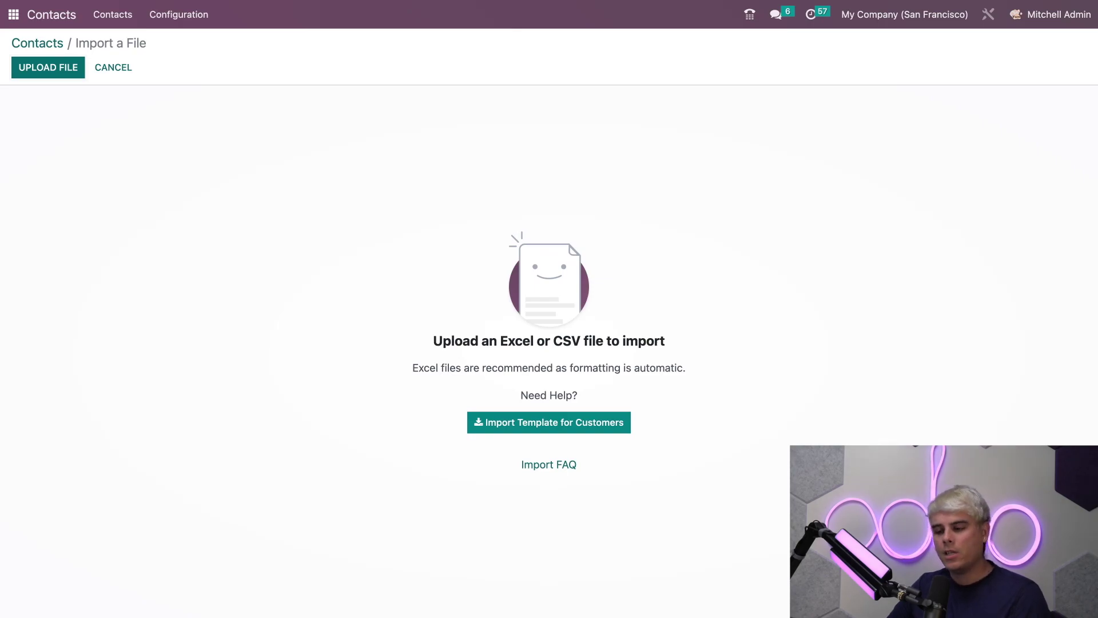
{"action": "left_click", "coordinate": [50, 75]}
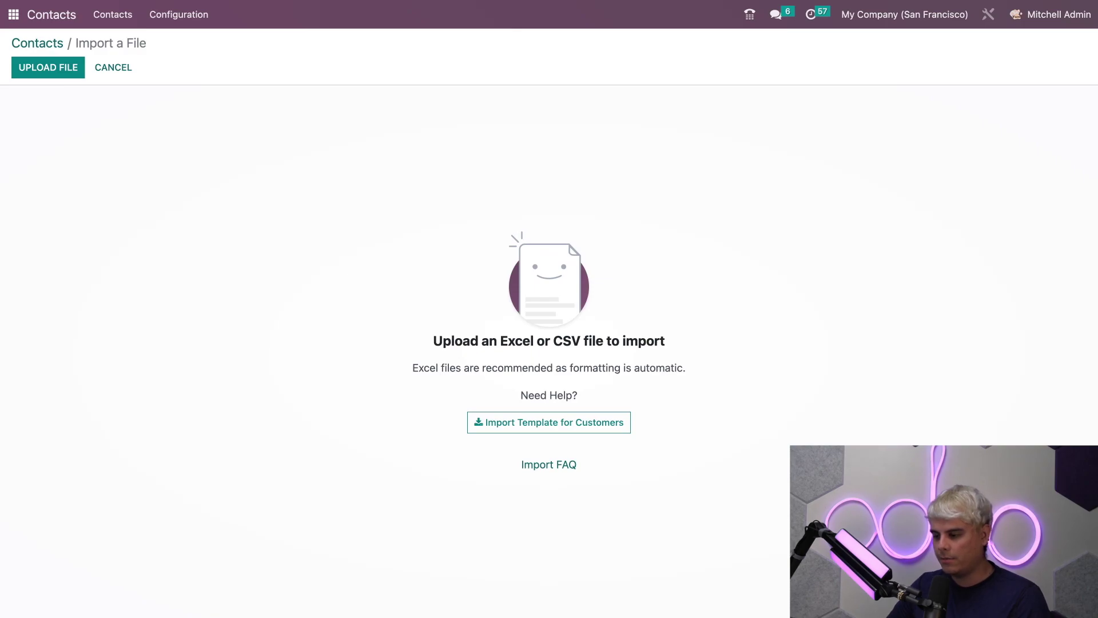
{"action": "key", "text": "Return"}
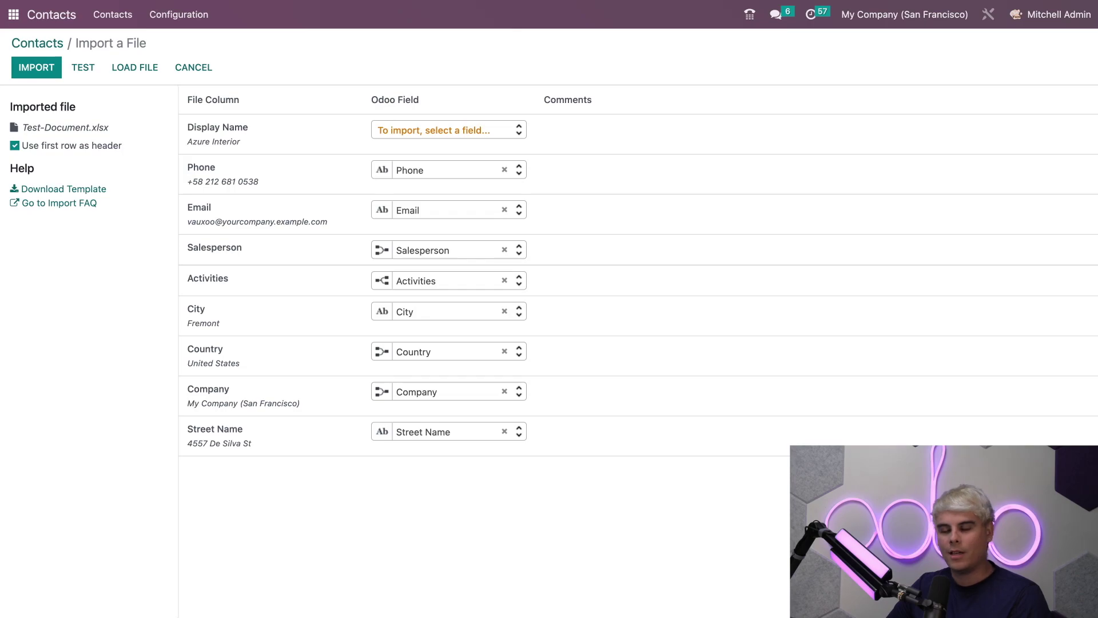
- Map the unmapped Display Name column to the contact Name field
{"action": "left_click", "coordinate": [435, 130]}
{"action": "type", "text": "nam"}
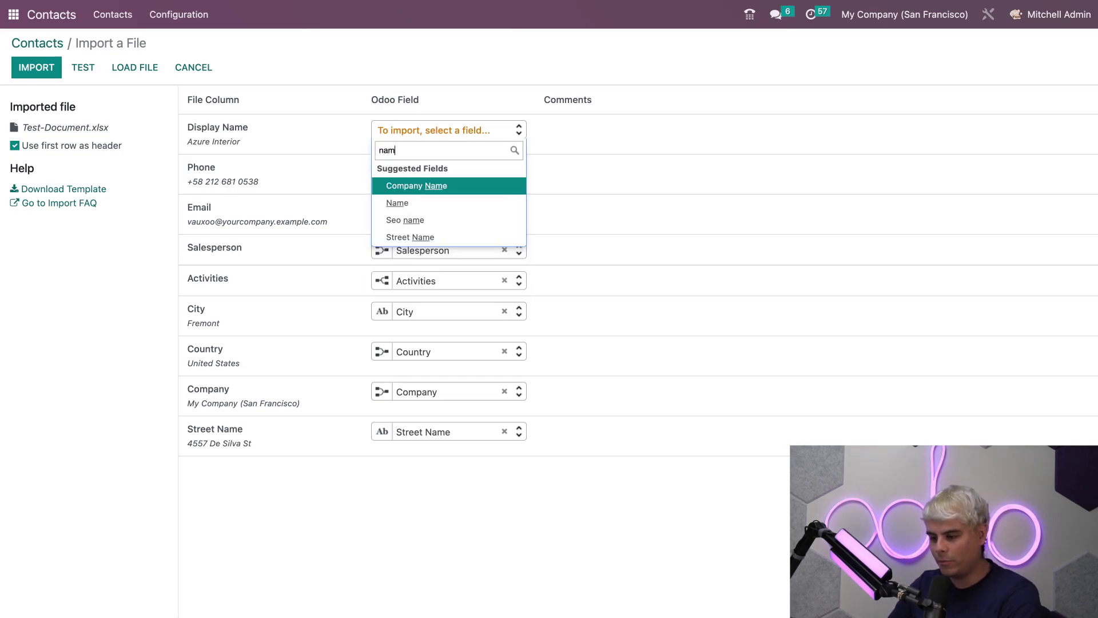
{"action": "type", "text": "e"}
{"action": "left_click", "coordinate": [415, 203]}
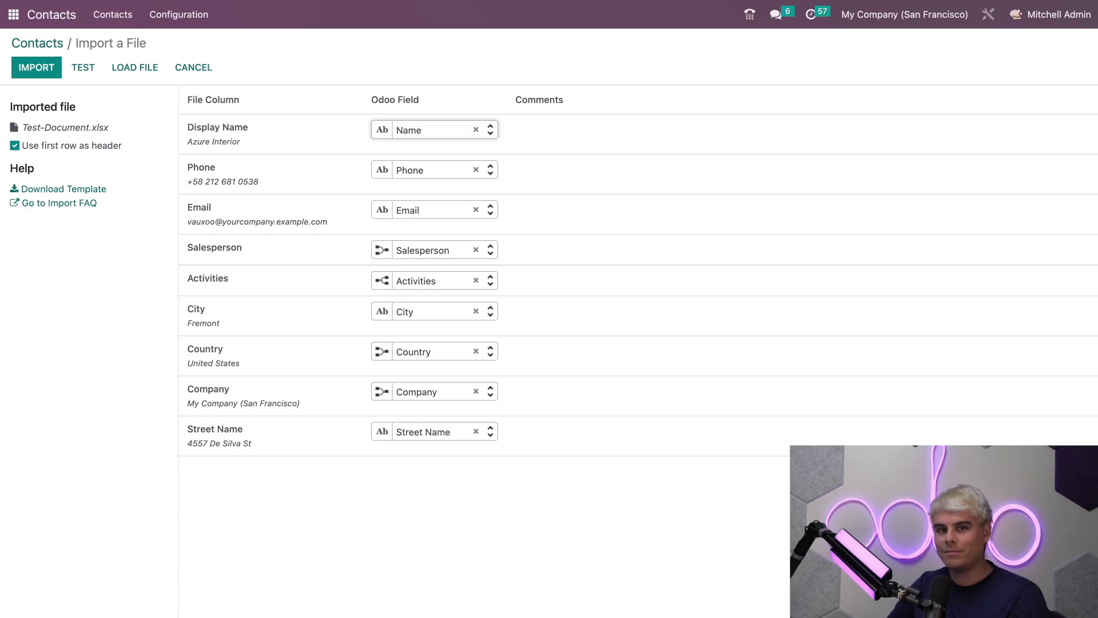
- Test the Test-Document.xlsx import and check the 'Everything seems valid' result
{"action": "left_click", "coordinate": [84, 71]}
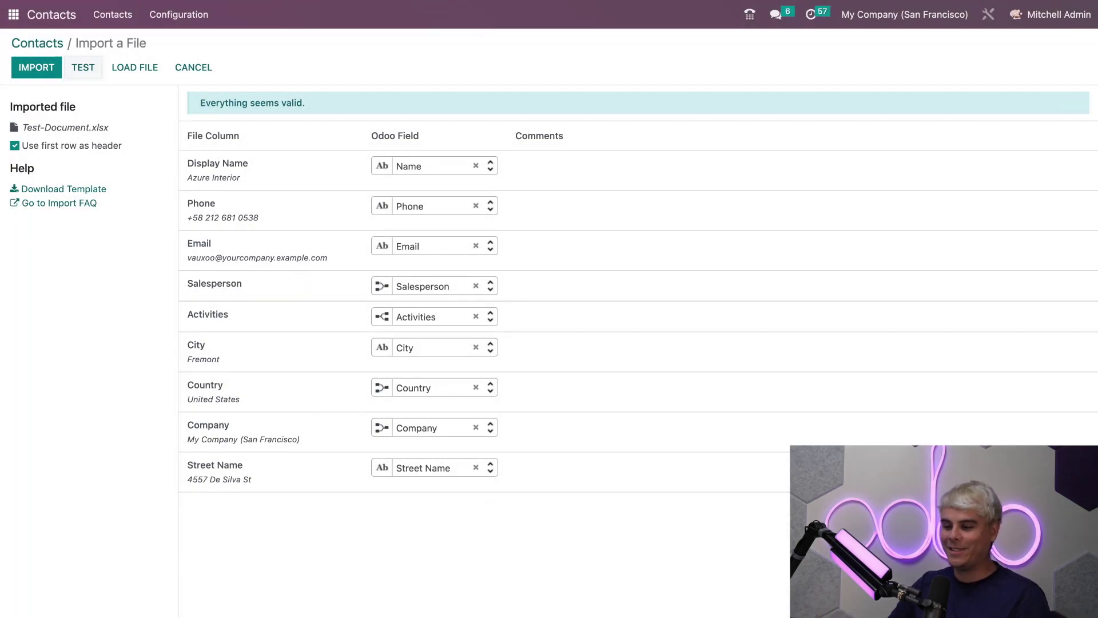
{"action": "triple_click", "coordinate": [270, 103]}
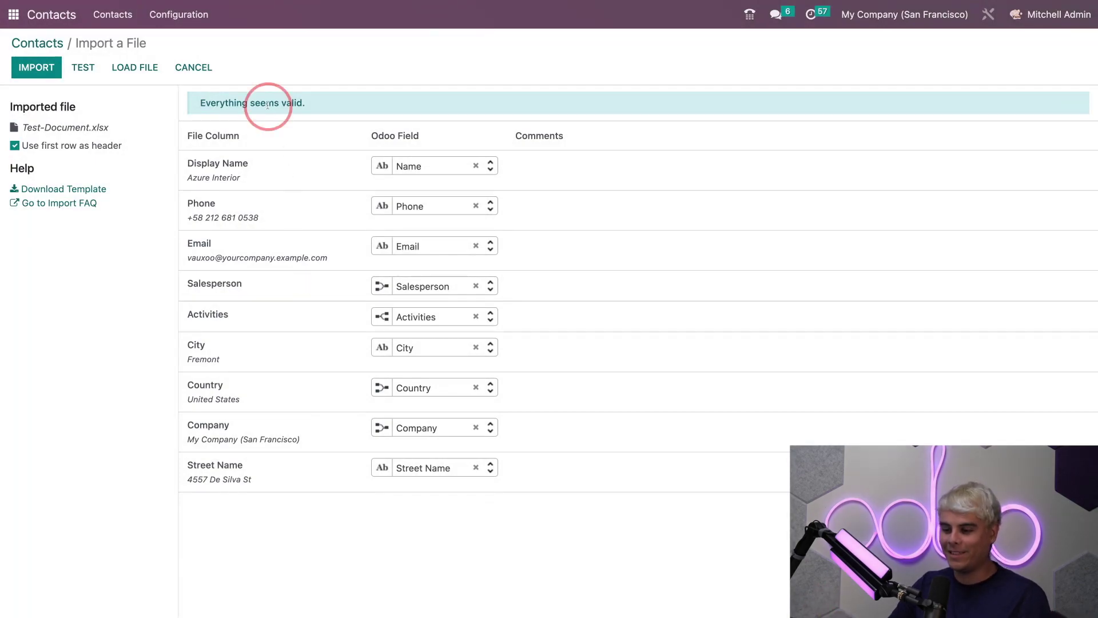
{"action": "left_click", "coordinate": [353, 102]}
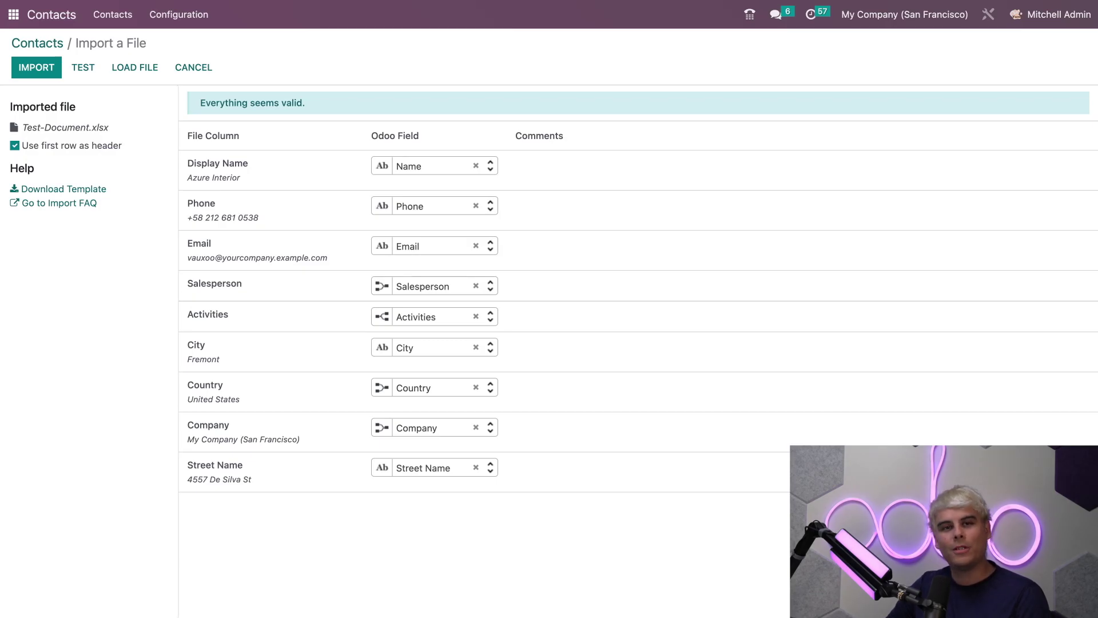
- Import the Test-Document.xlsx contacts, growing the list to 235 records
{"action": "left_click", "coordinate": [37, 67]}
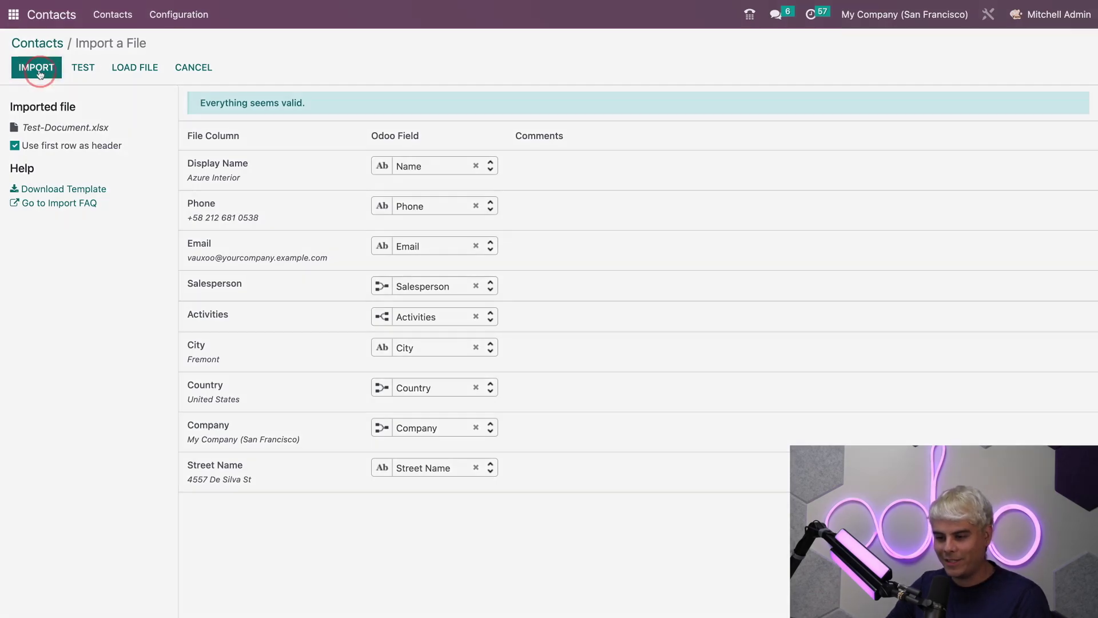